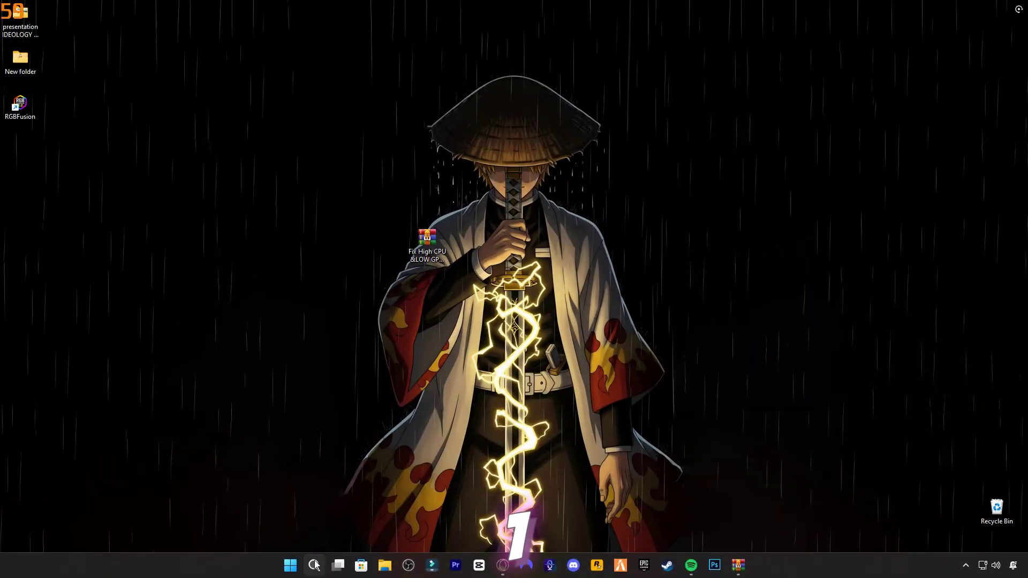
- Create and activate a High performance-based plan 'My Custom Plan 38' with display-off and sleep set to Never
click(315, 565)
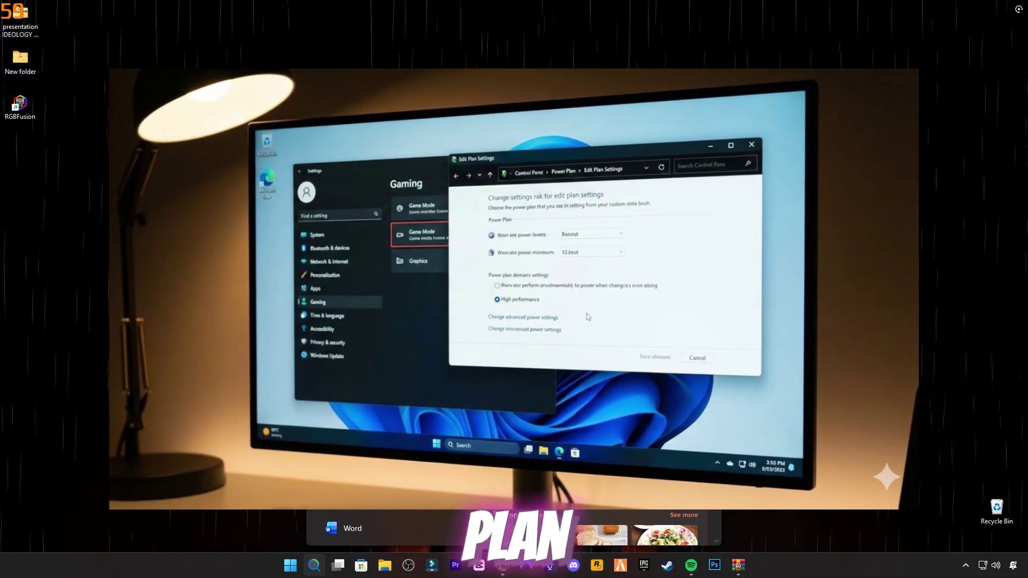
text(ed)
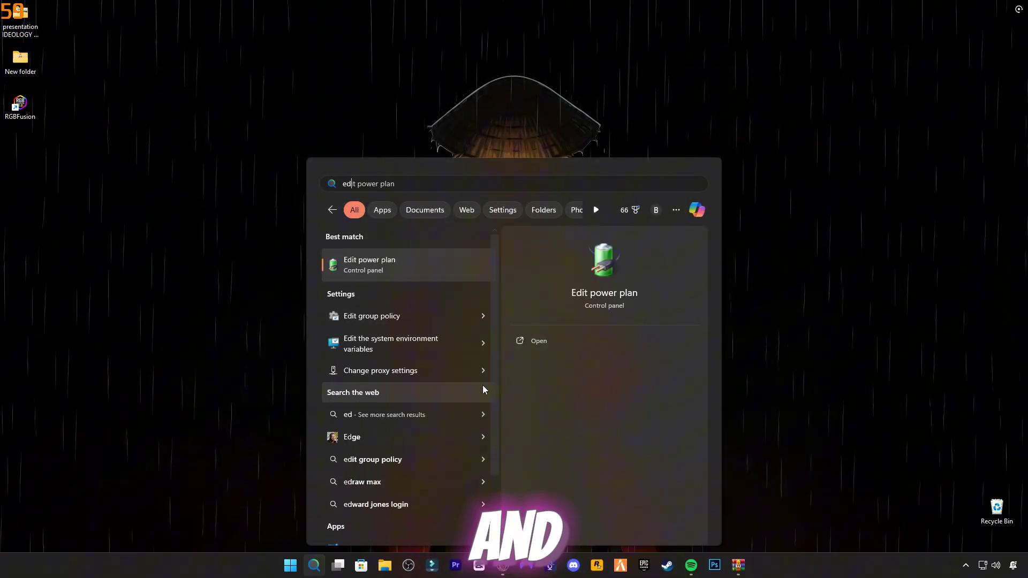
key(Return)
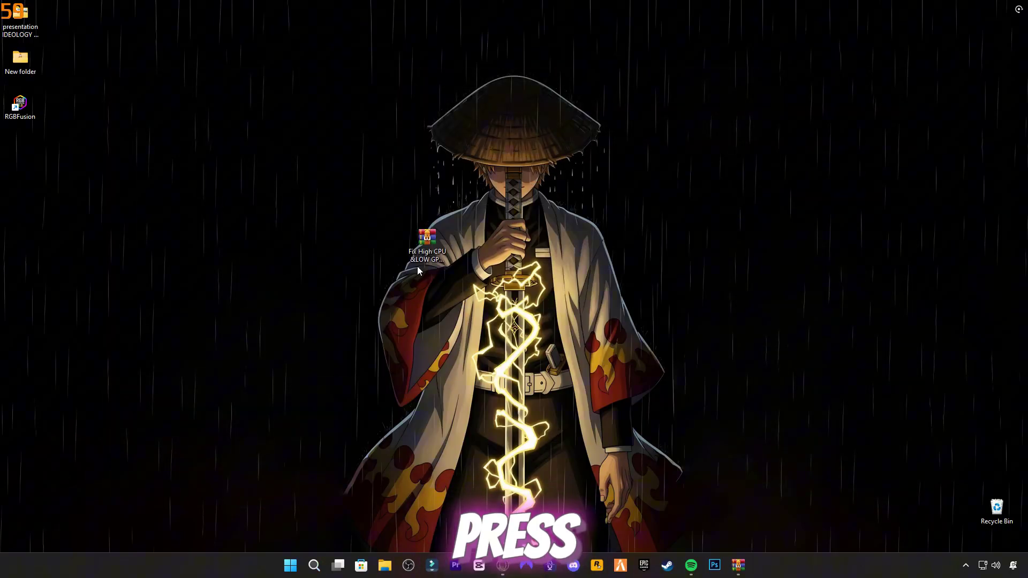
click(280, 141)
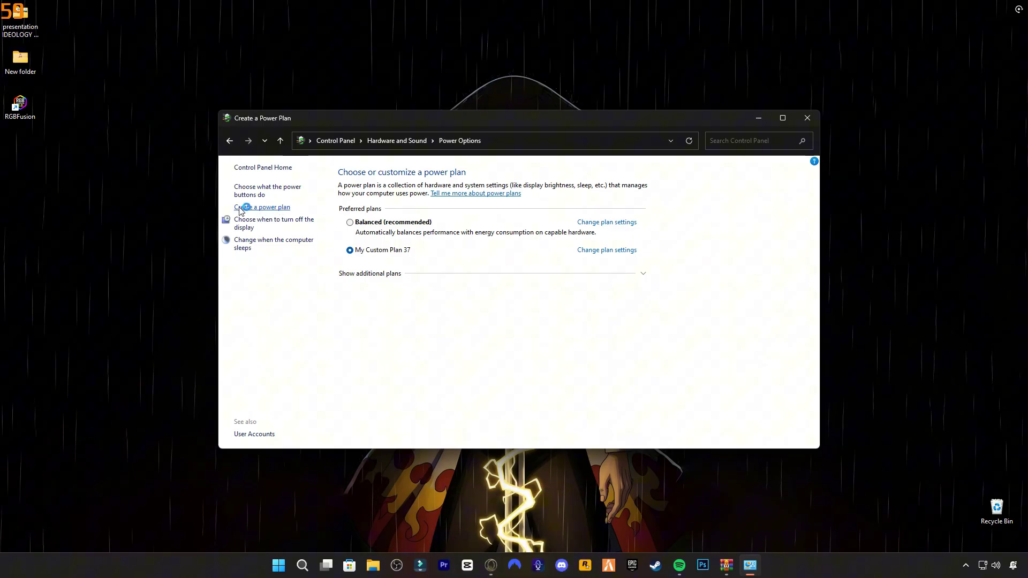
click(251, 207)
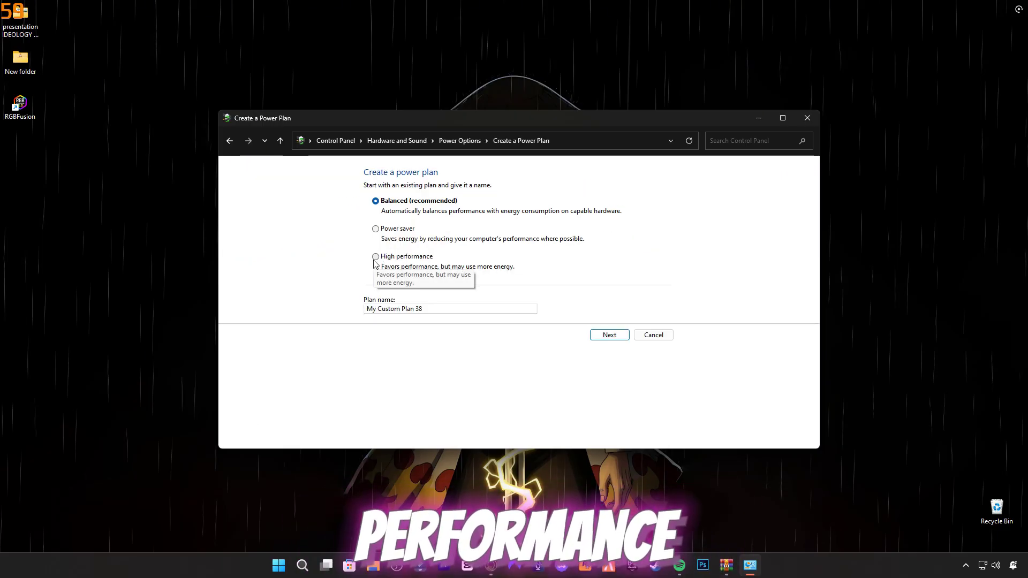
click(620, 335)
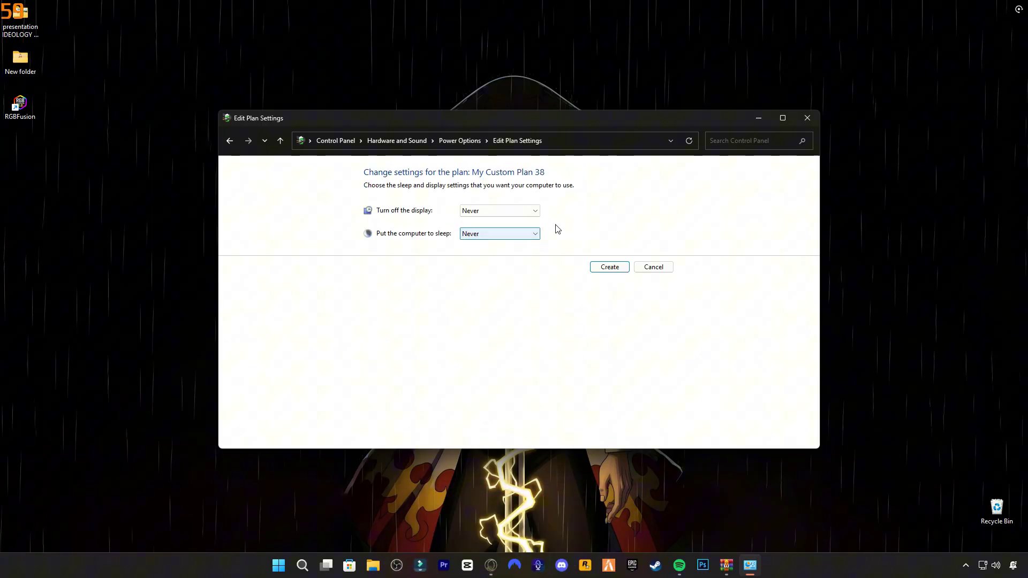
click(609, 267)
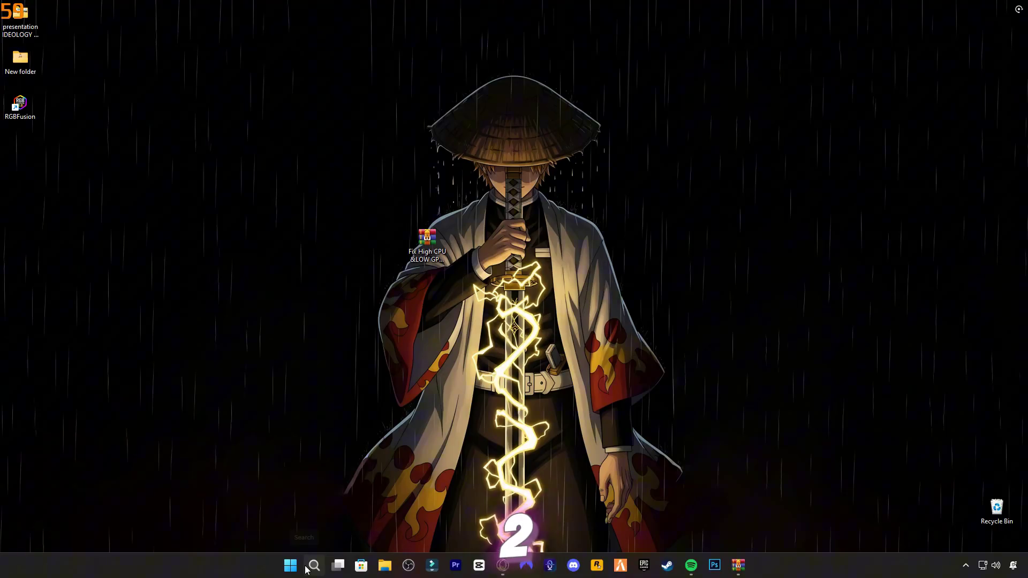
- In Settings under Gaming > Game Mode > Graphics default settings, switch Hardware-accelerated GPU scheduling On
click(314, 565)
text(settings)
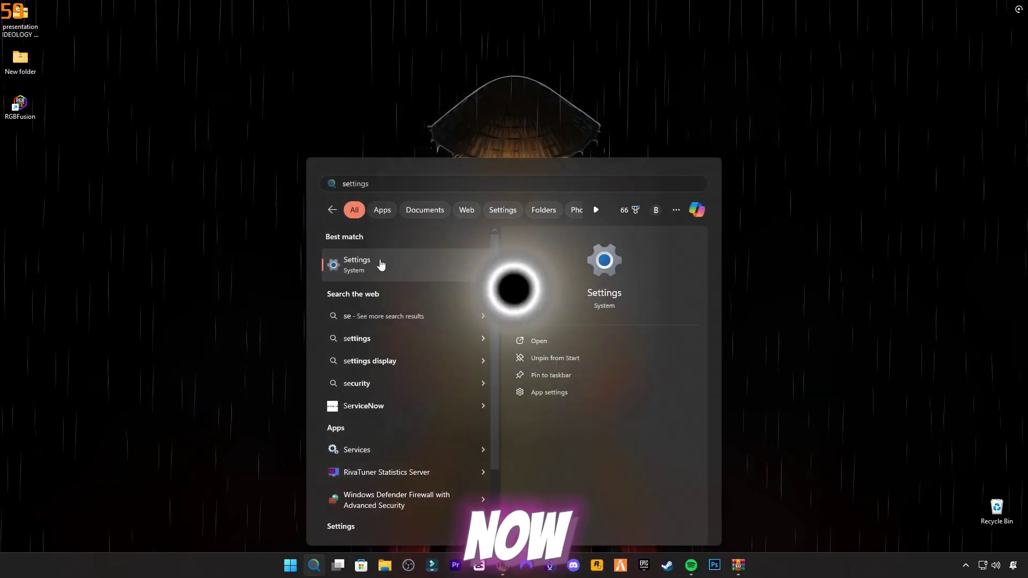
click(385, 263)
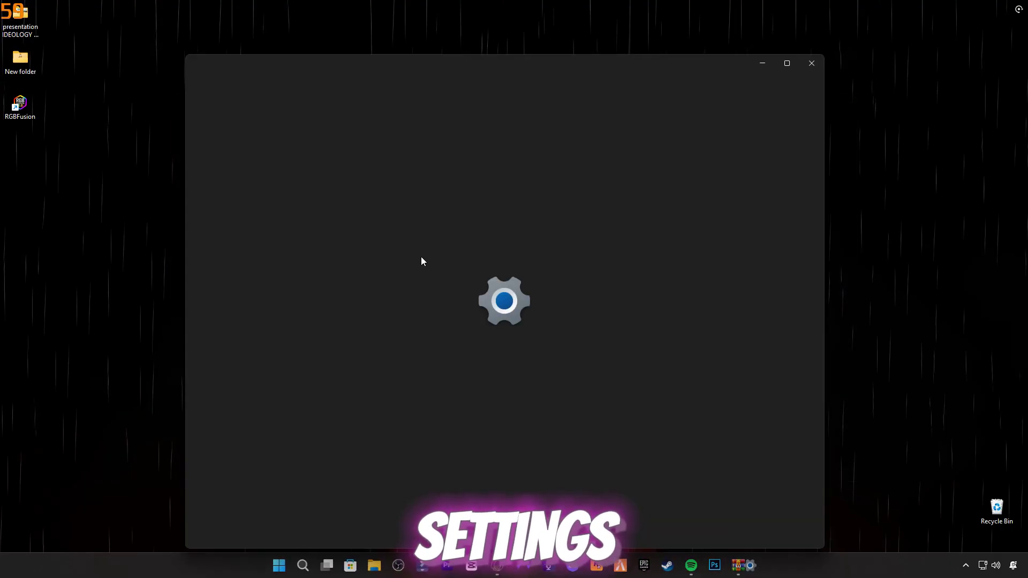
click(245, 321)
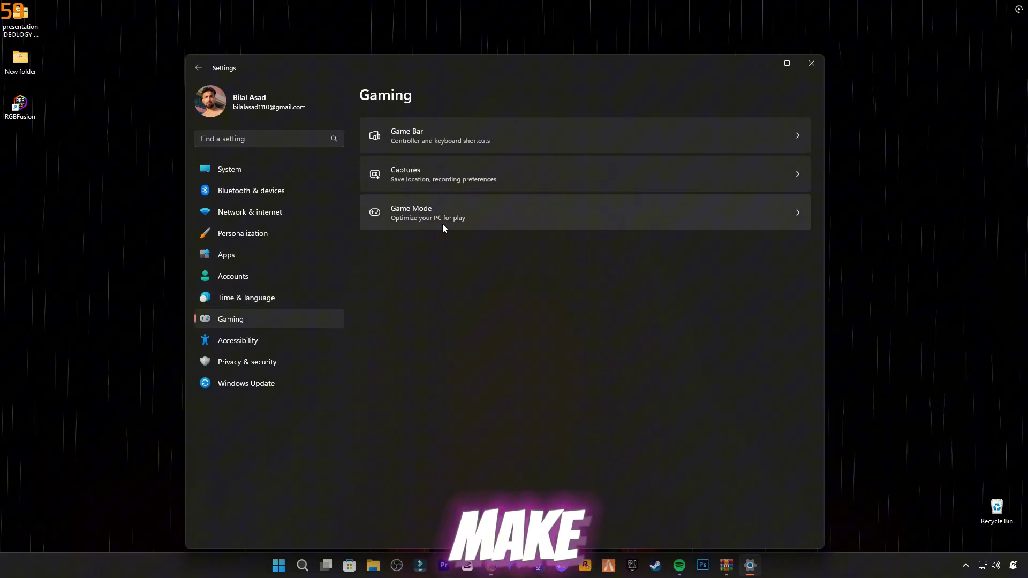
click(442, 224)
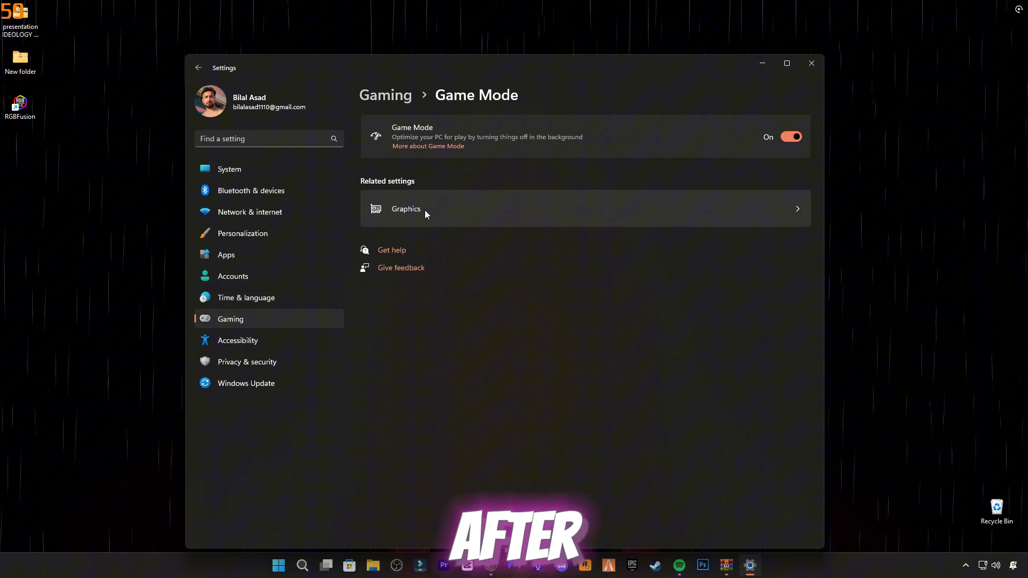
click(425, 210)
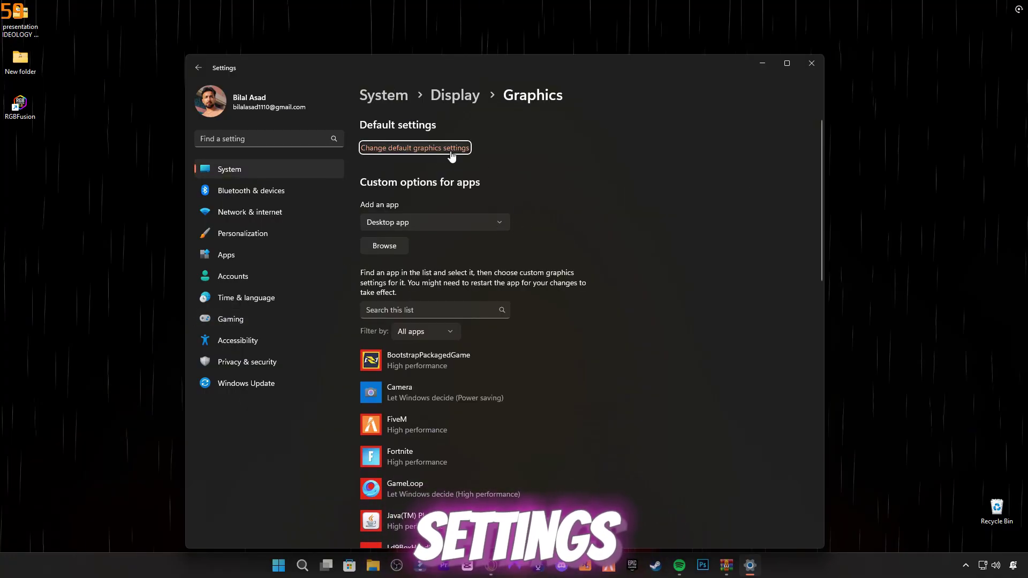
click(424, 154)
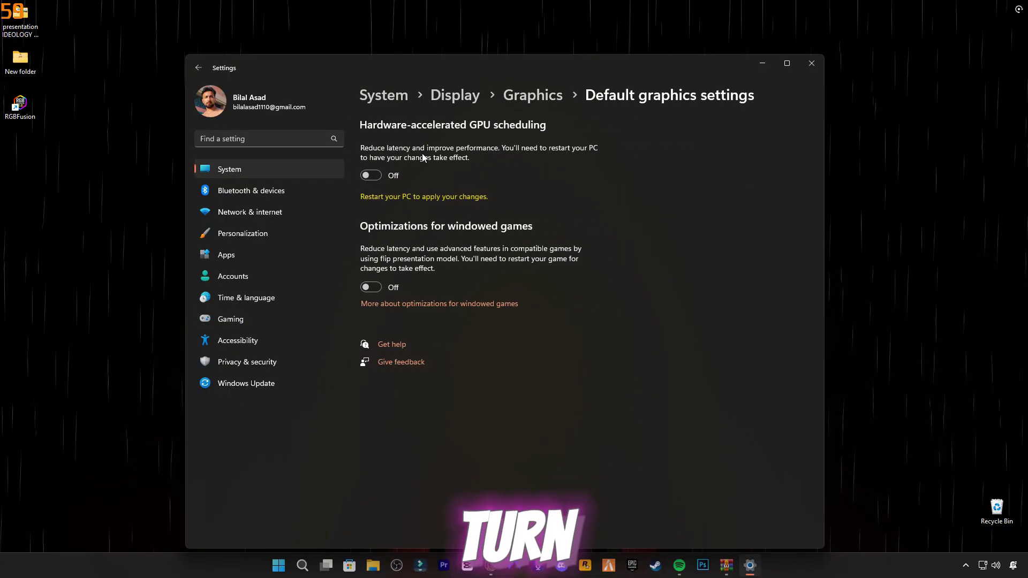
click(369, 175)
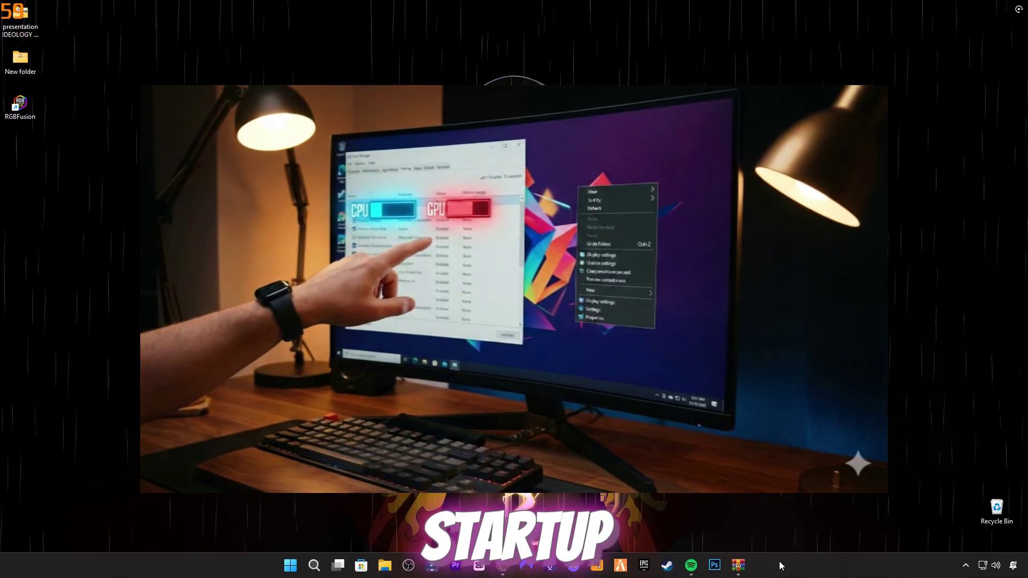
- Open Task Manager from the taskbar and show the Startup apps page
right_click(785, 560)
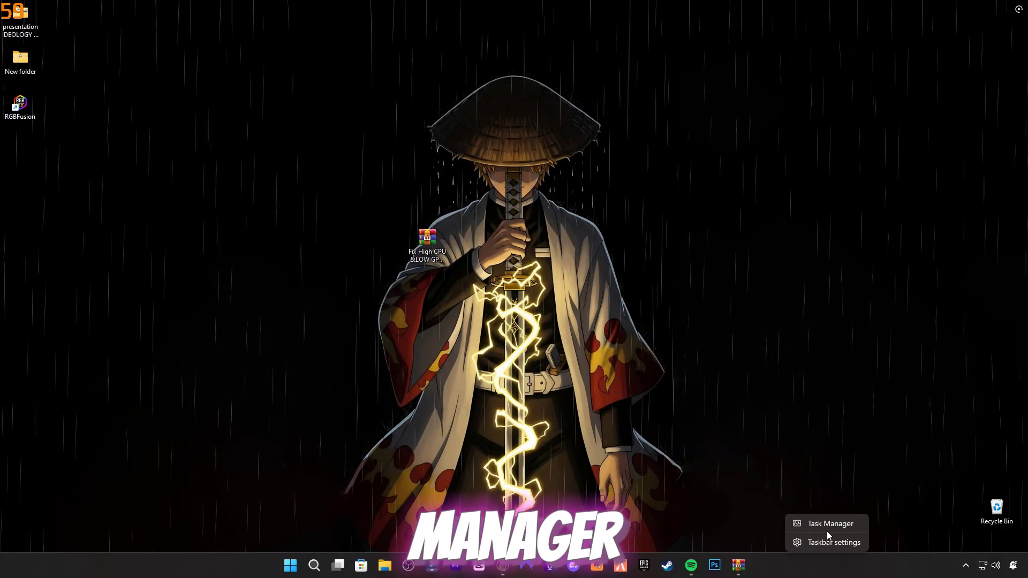
click(817, 529)
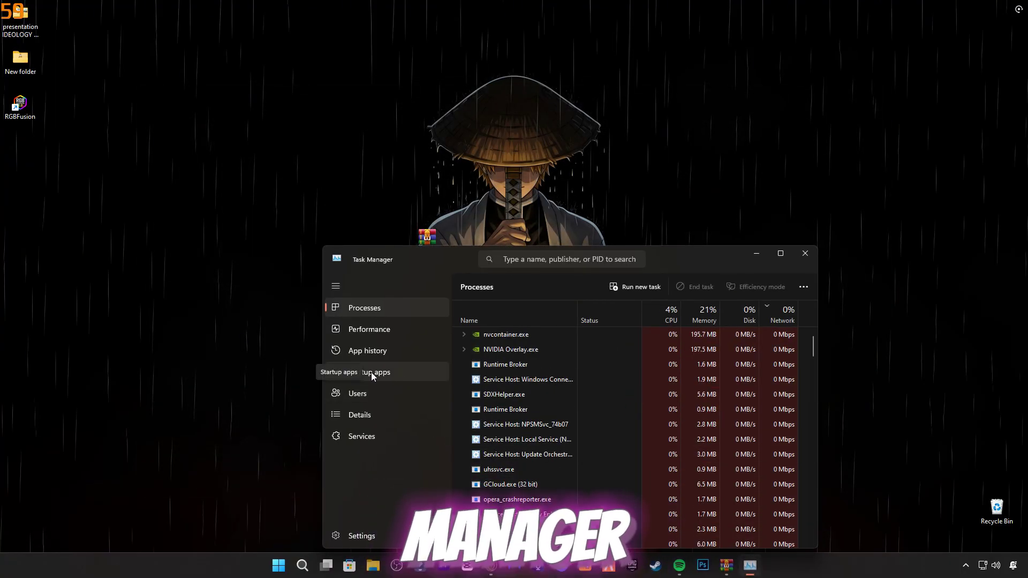
click(395, 374)
- Scroll through the Startup apps list to review the mostly Disabled entries
scroll(616, 375, down, 1)
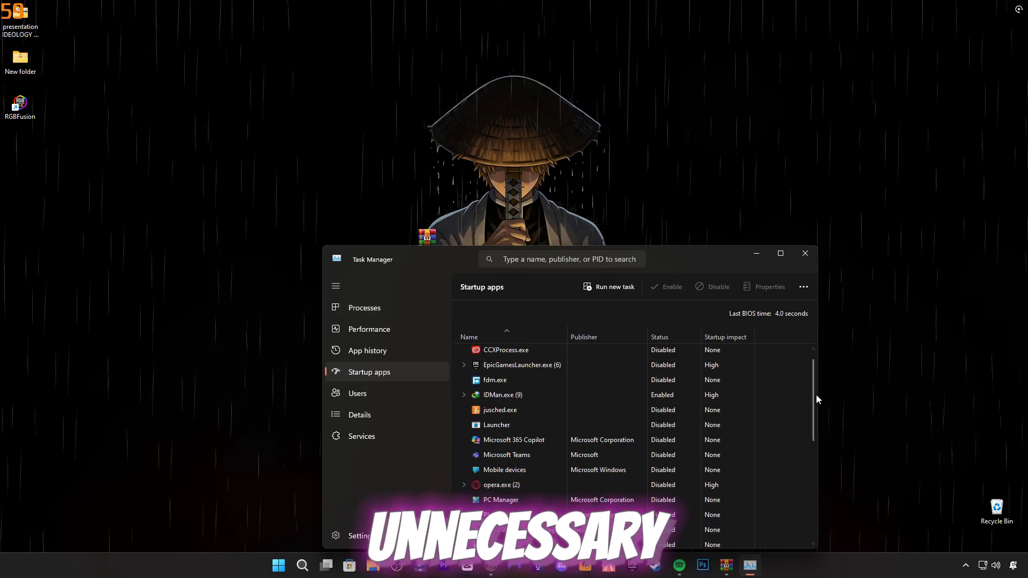
drag(815, 394, 808, 431)
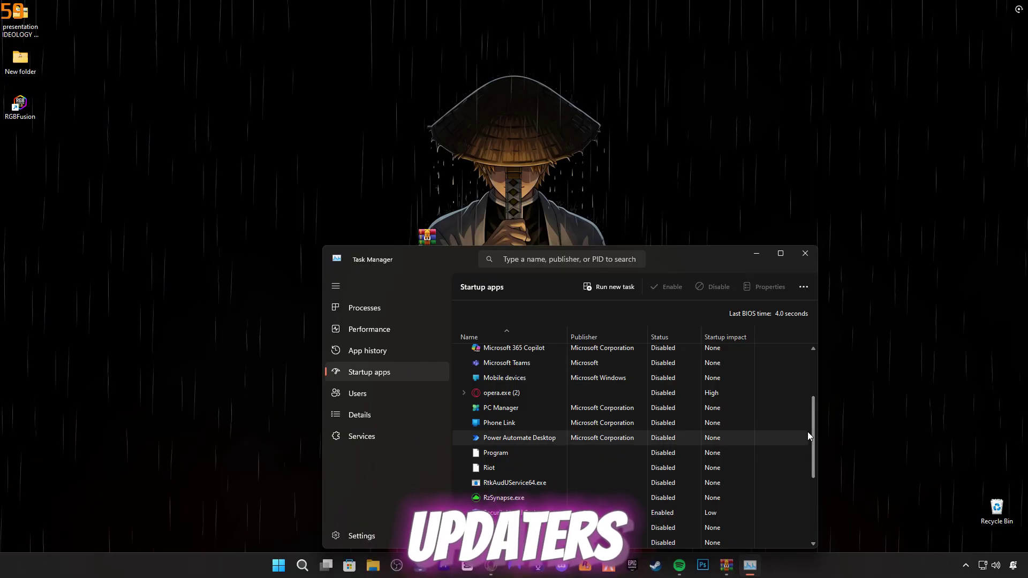
scroll(707, 451, down, 1)
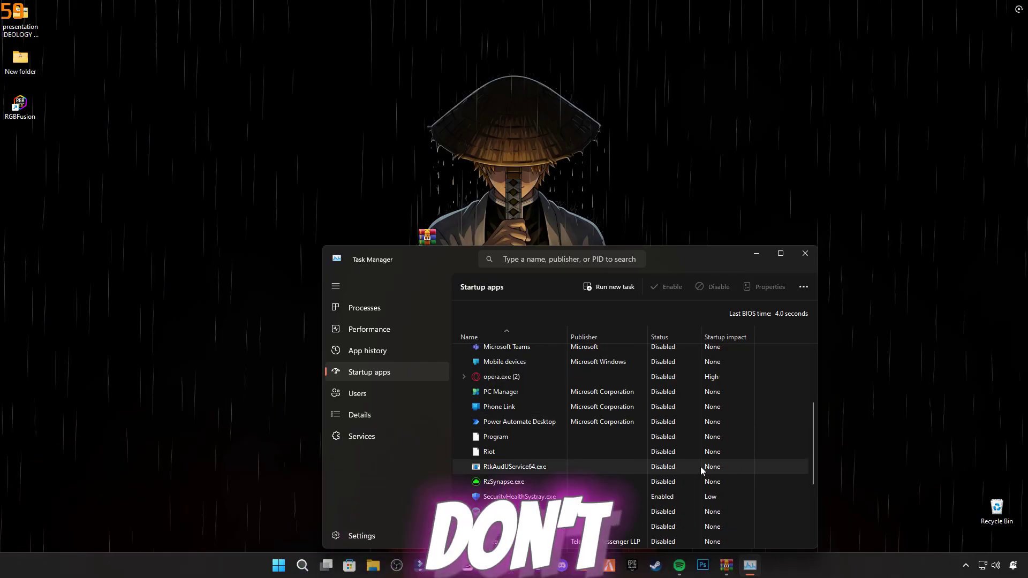
scroll(701, 463, up, 1)
scroll(687, 427, up, 1)
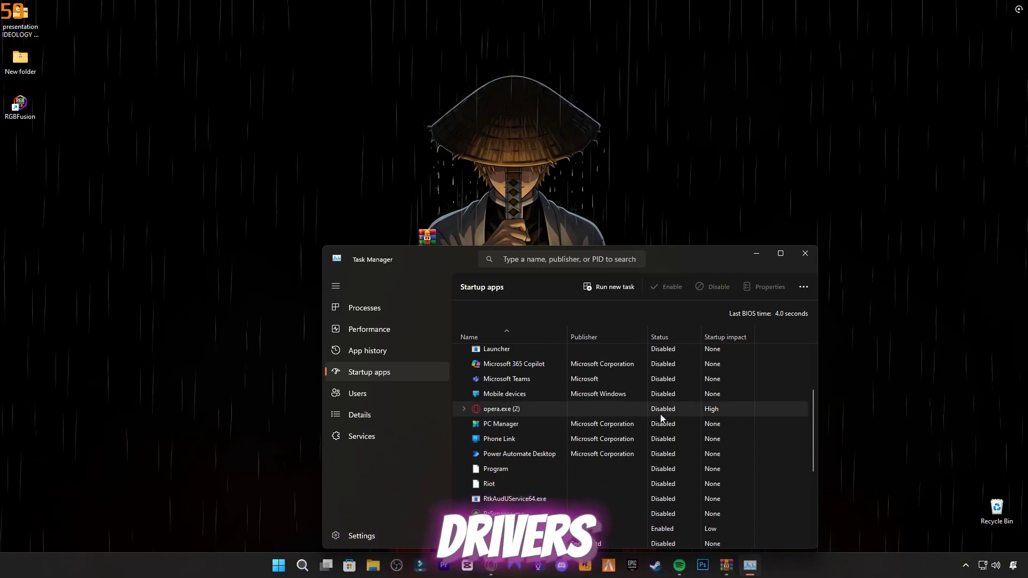
scroll(660, 414, up, 2)
scroll(601, 406, up, 1)
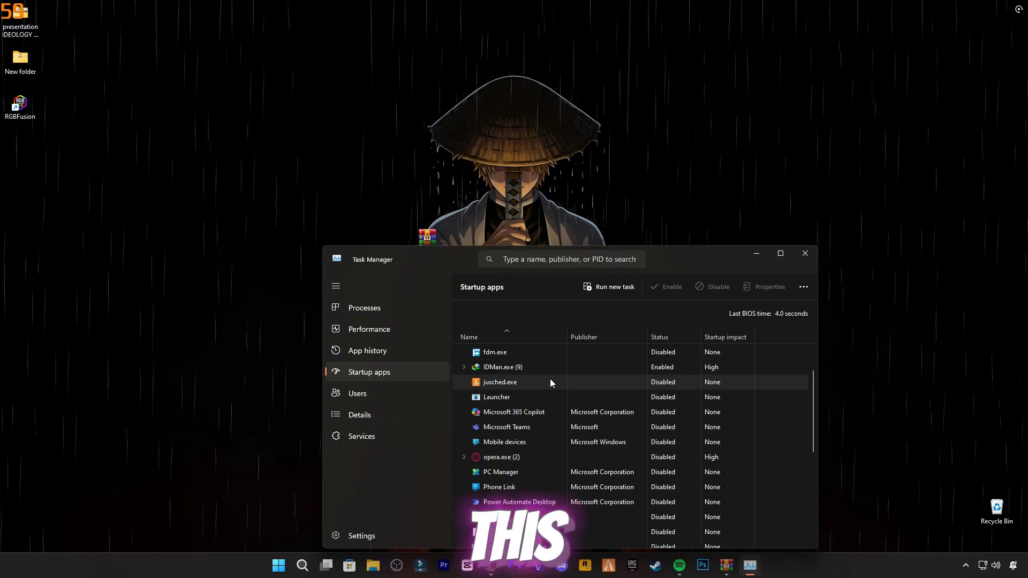
scroll(615, 396, up, 3)
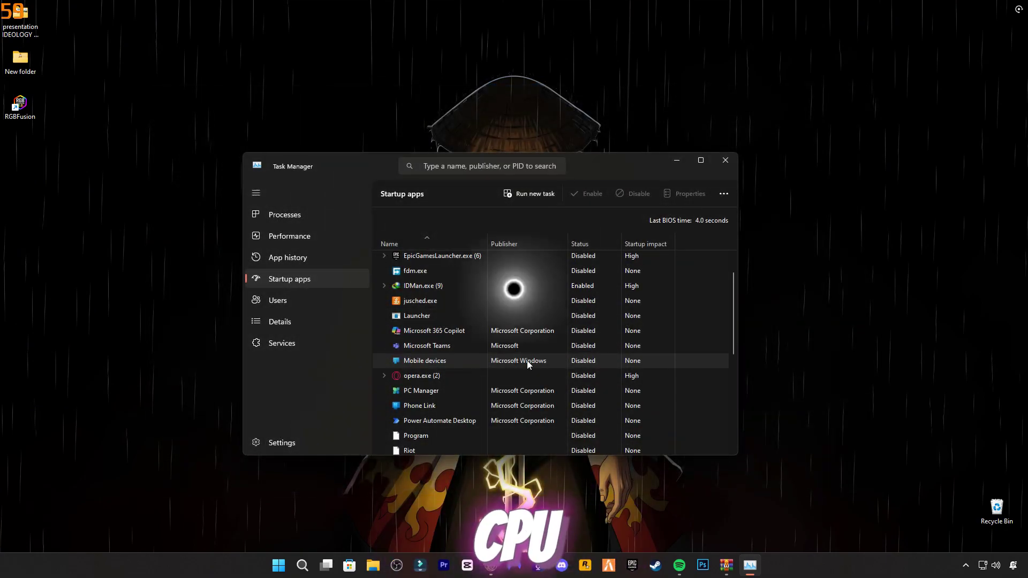
scroll(482, 345, down, 4)
scroll(519, 342, down, 3)
scroll(519, 342, up, 2)
scroll(518, 341, down, 2)
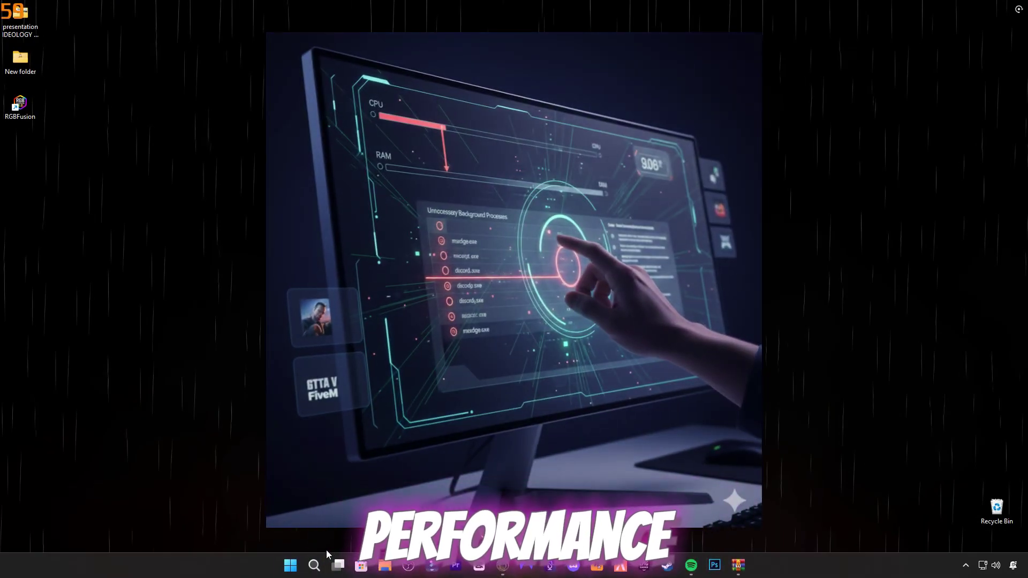
click(314, 566)
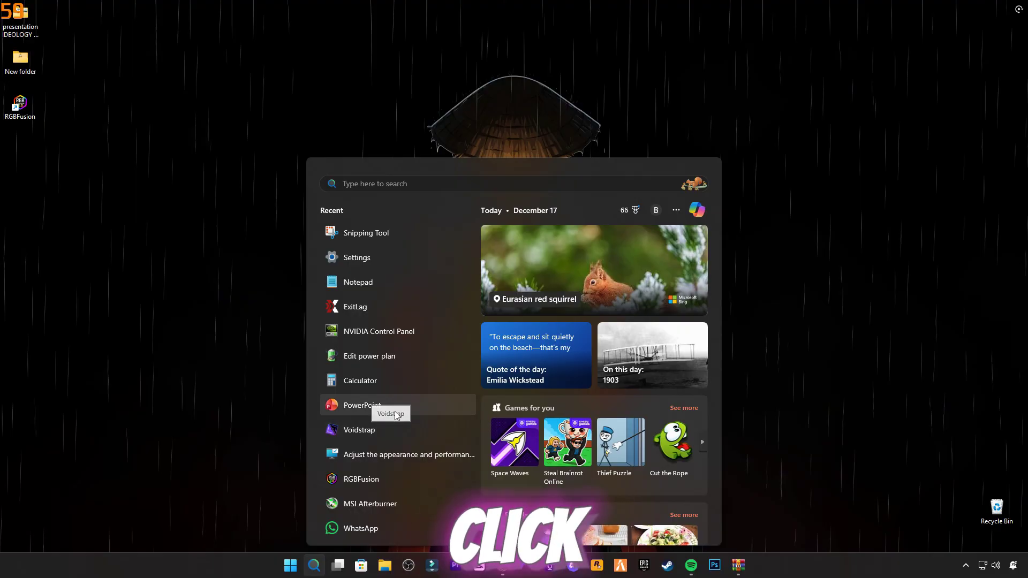
text(adjust)
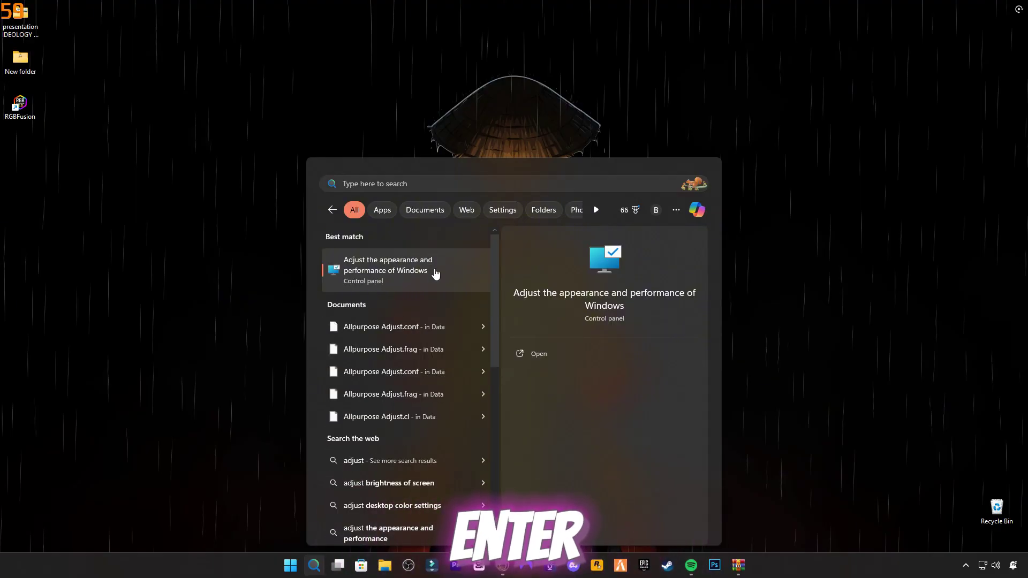
key(Return)
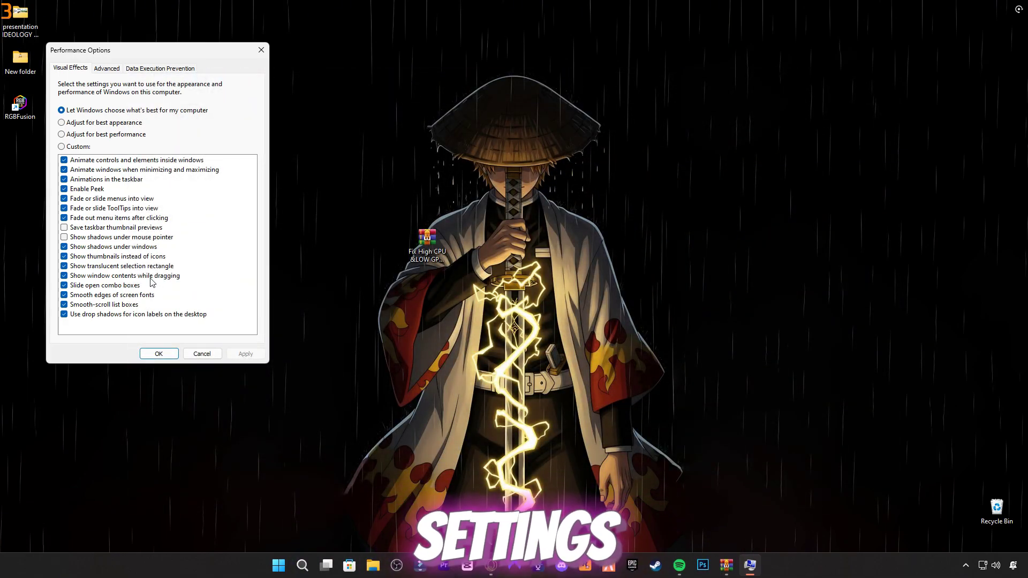
click(158, 353)
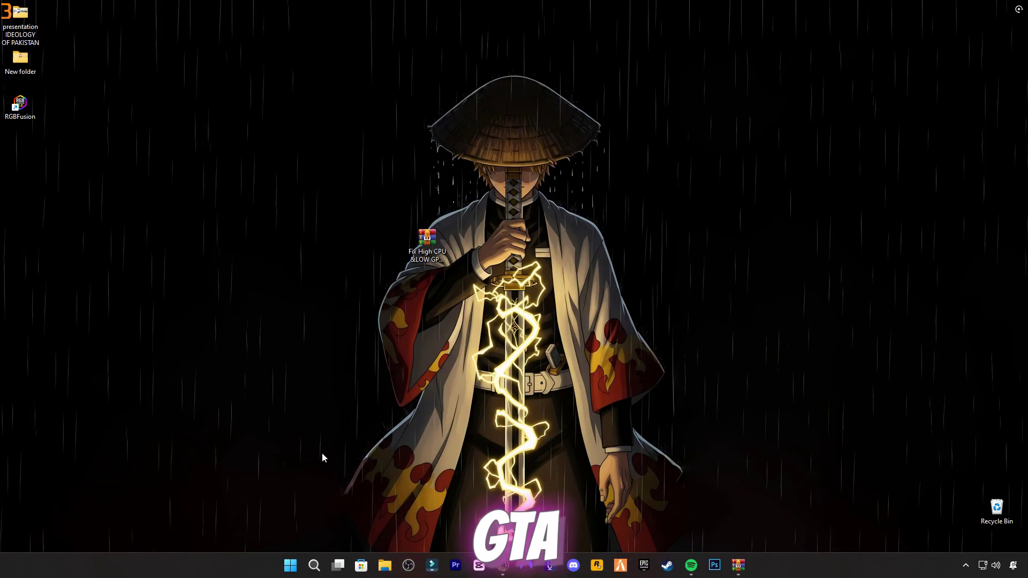
- Extract the Fix High CPU &LOW GPU archive into a folder beside it
drag(427, 252, 335, 263)
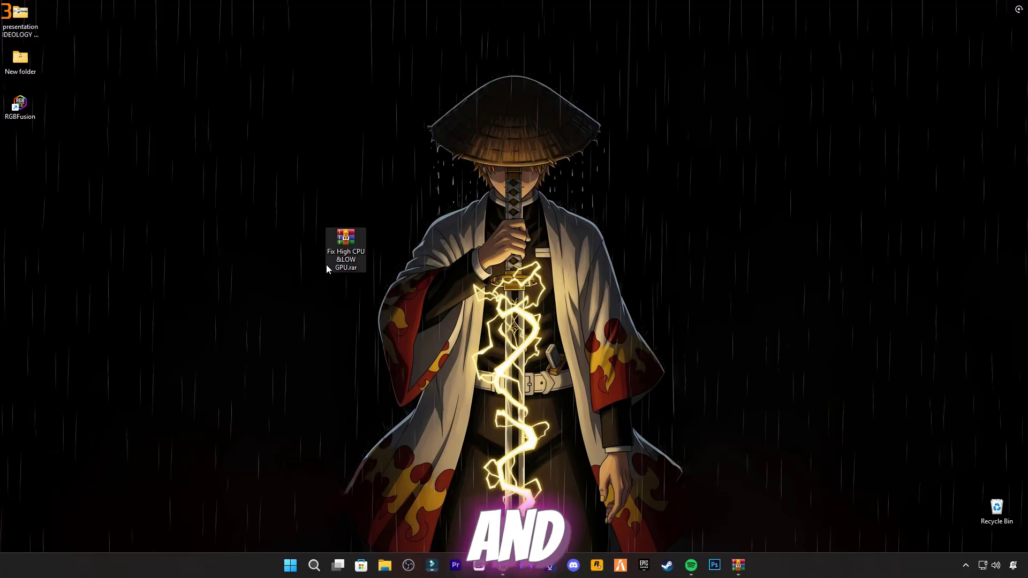
drag(329, 267, 288, 267)
right_click(304, 250)
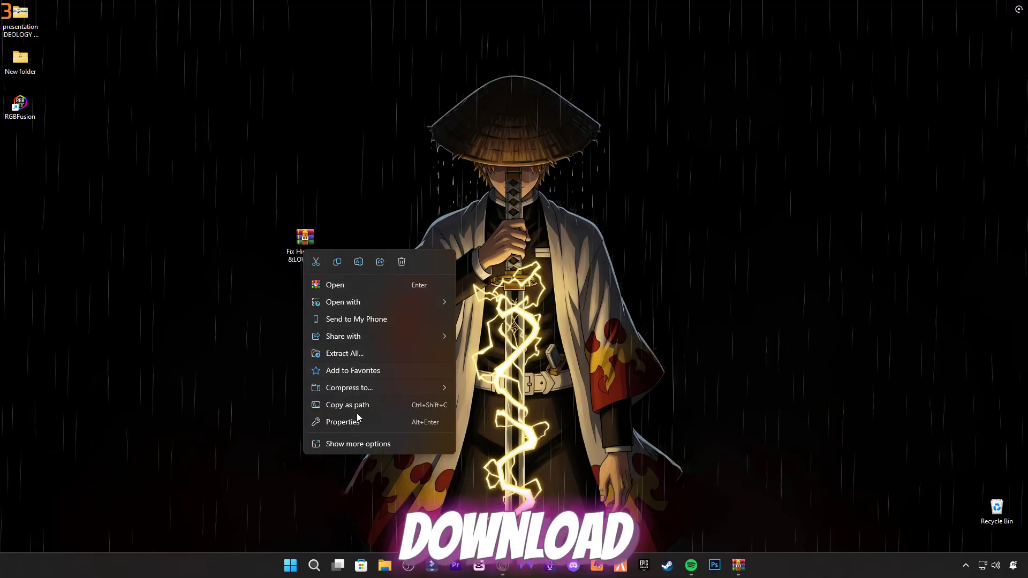
click(351, 443)
click(356, 320)
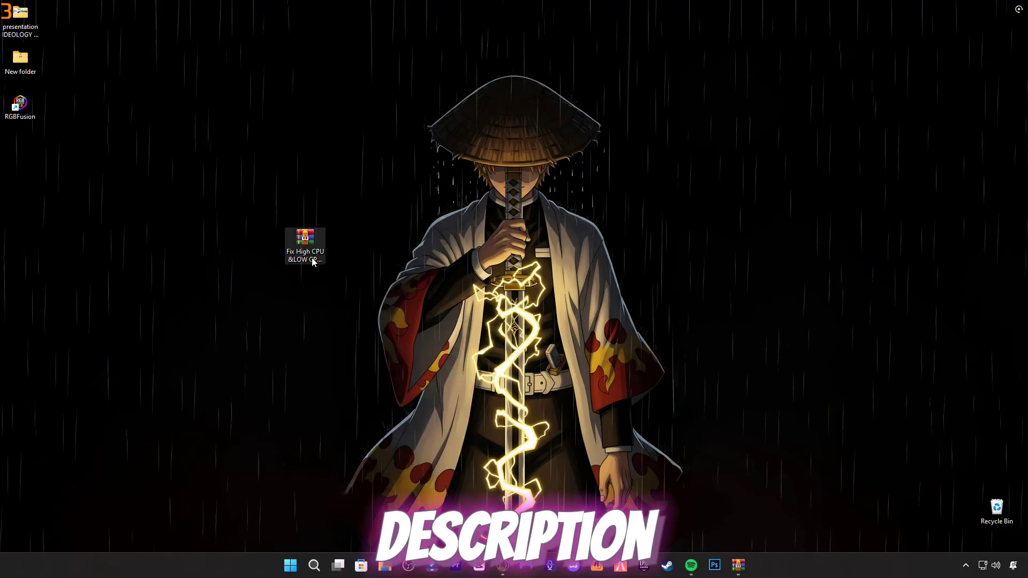
drag(141, 196, 271, 249)
- Run dxcpl.exe from Directx Properties From Microsoft and apply Force WARP and Disable Feature Level Upgrade
double_click(268, 244)
double_click(385, 234)
double_click(361, 236)
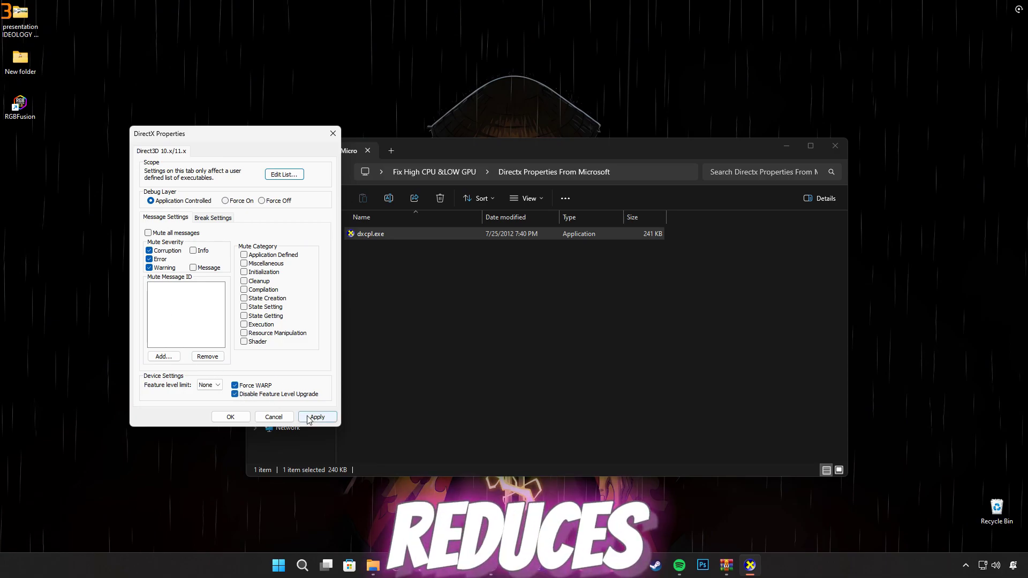
click(230, 417)
- Open cmd commands.txt in the Optimized Commands folder and select the powercfg command line
click(312, 171)
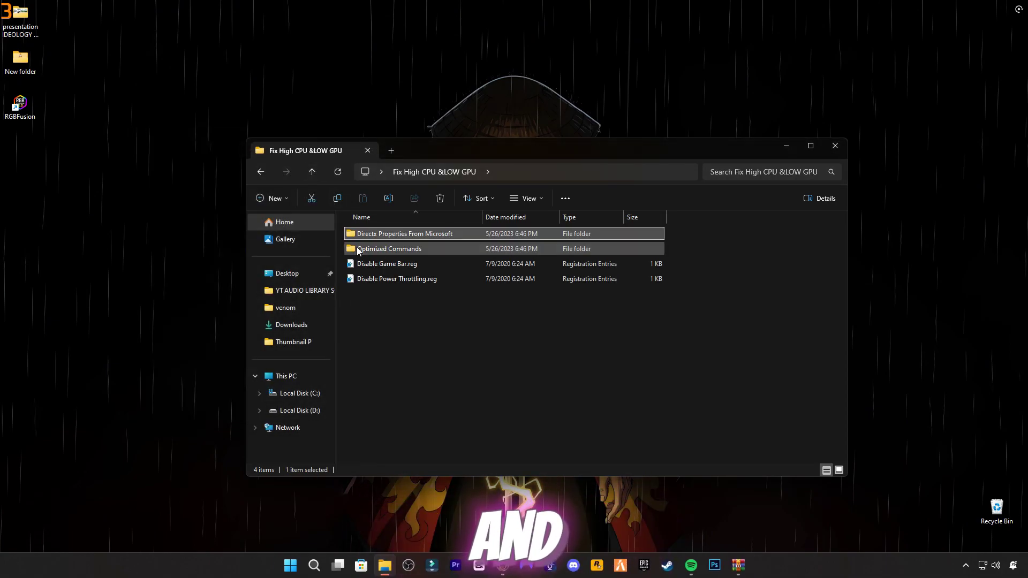
double_click(364, 249)
double_click(375, 234)
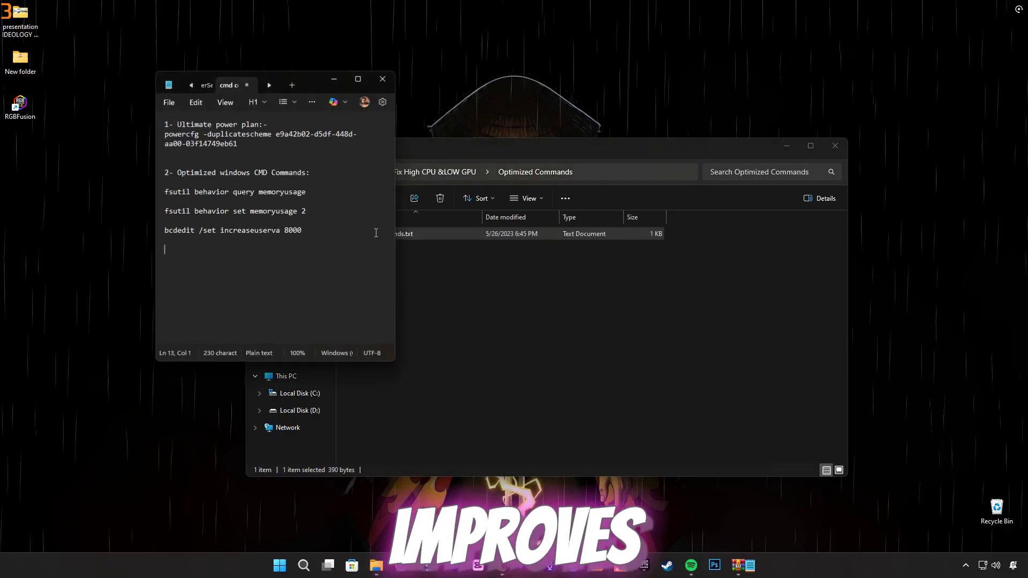
triple_click(167, 135)
key(ctrl+c)
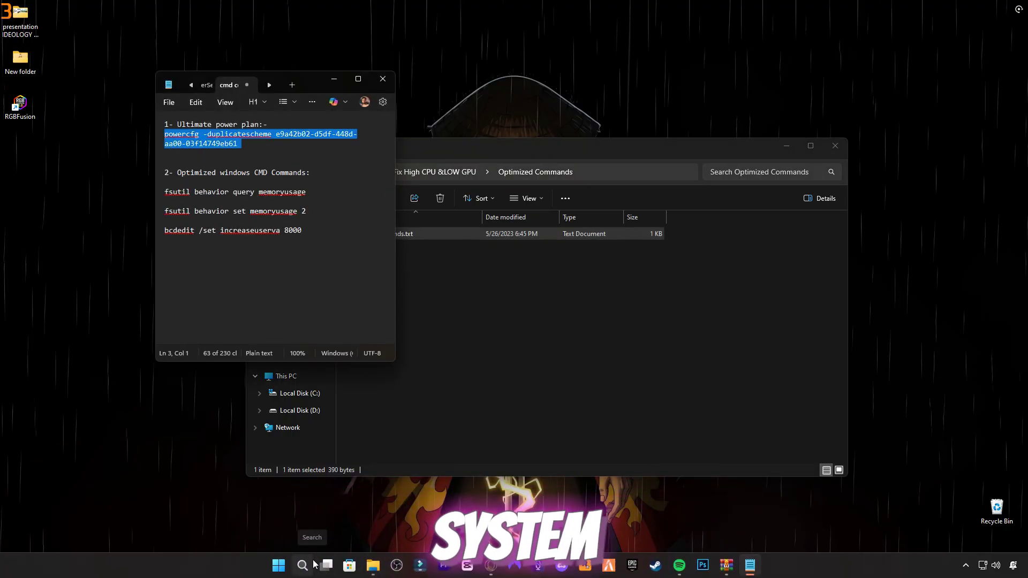
- Paste the powercfg command into an administrator Command Prompt to create the Ultimate Performance scheme
click(315, 564)
text(cmd)
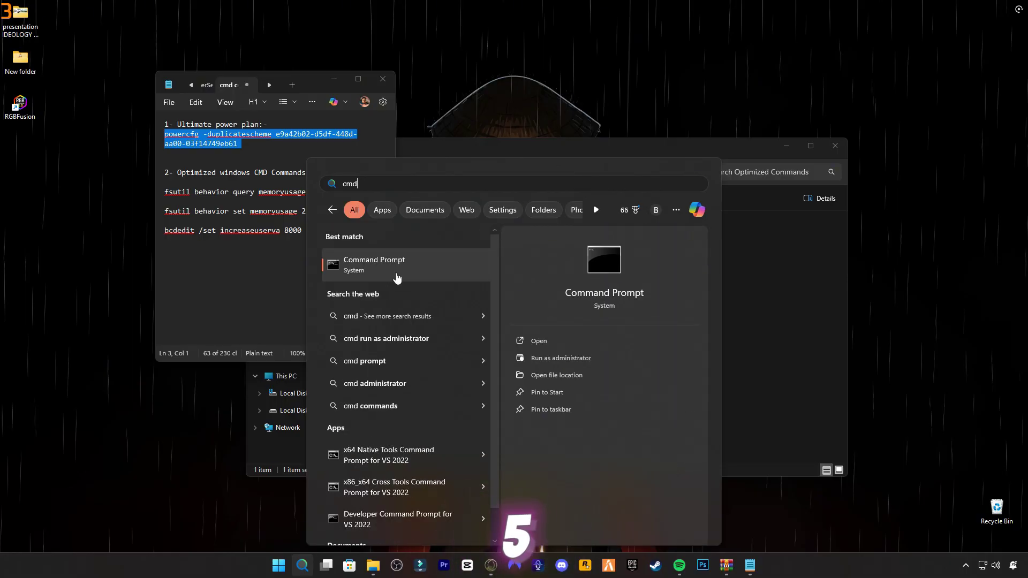
right_click(396, 272)
click(429, 284)
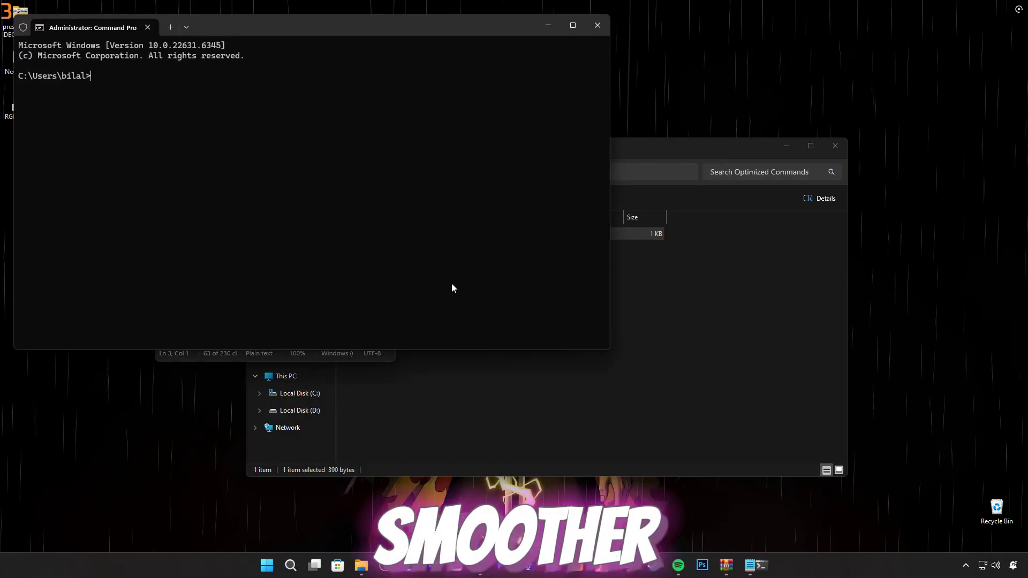
drag(290, 37, 613, 290)
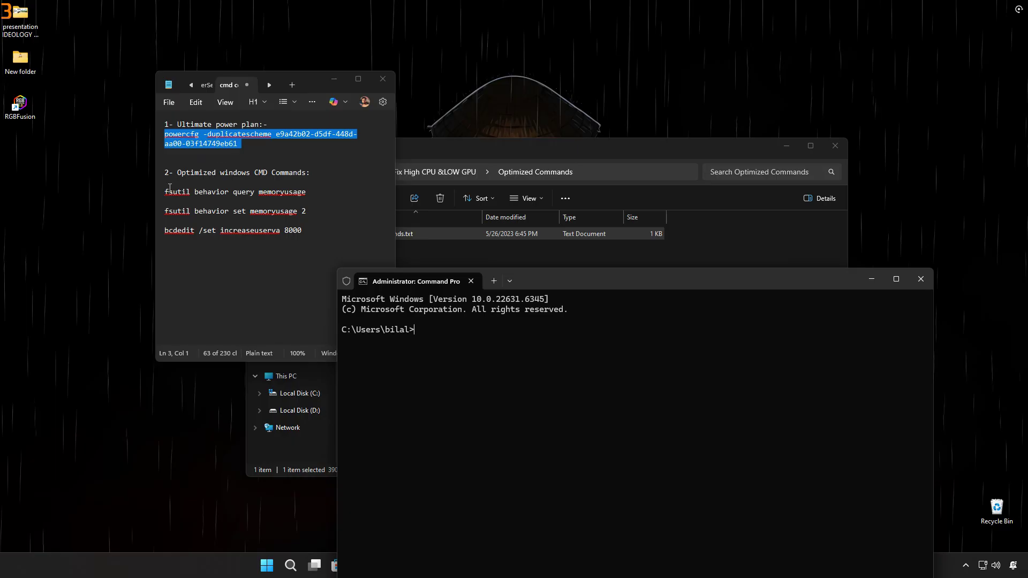
key(ctrl+v)
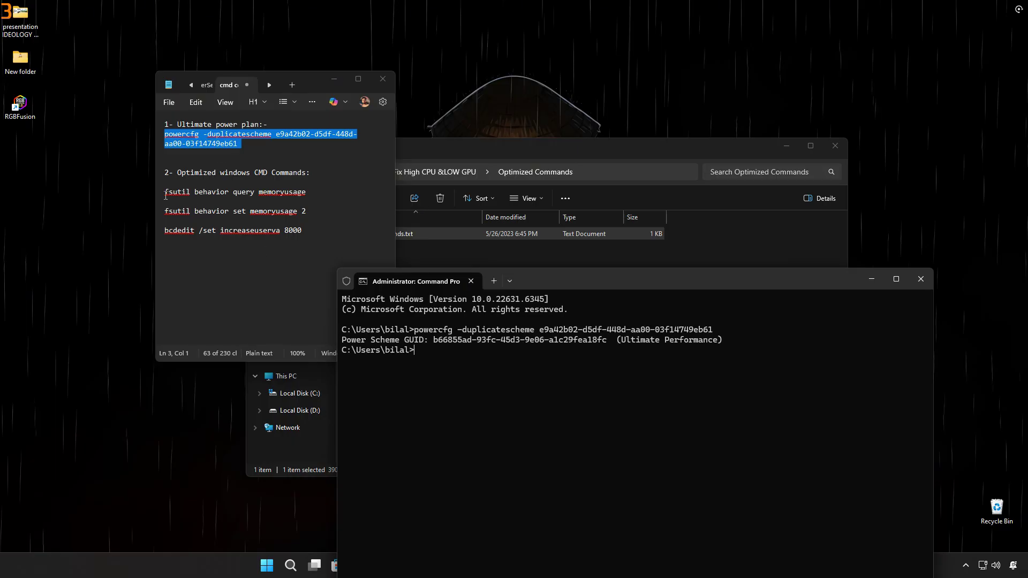
- Run the fsutil and bcdedit commands setting memoryusage 2 and increaseuserva 8000, then exit
drag(165, 195, 222, 218)
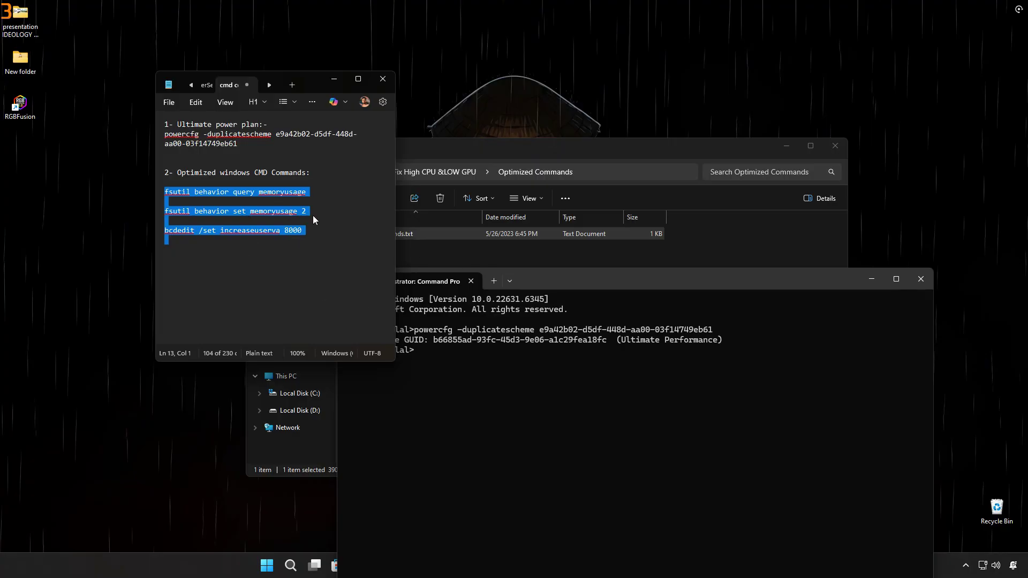
click(514, 362)
text(fsutil behavior query memoryusage  fsutil behavior set memoryusage 2  bcdedit /set increaseuserva 8000)
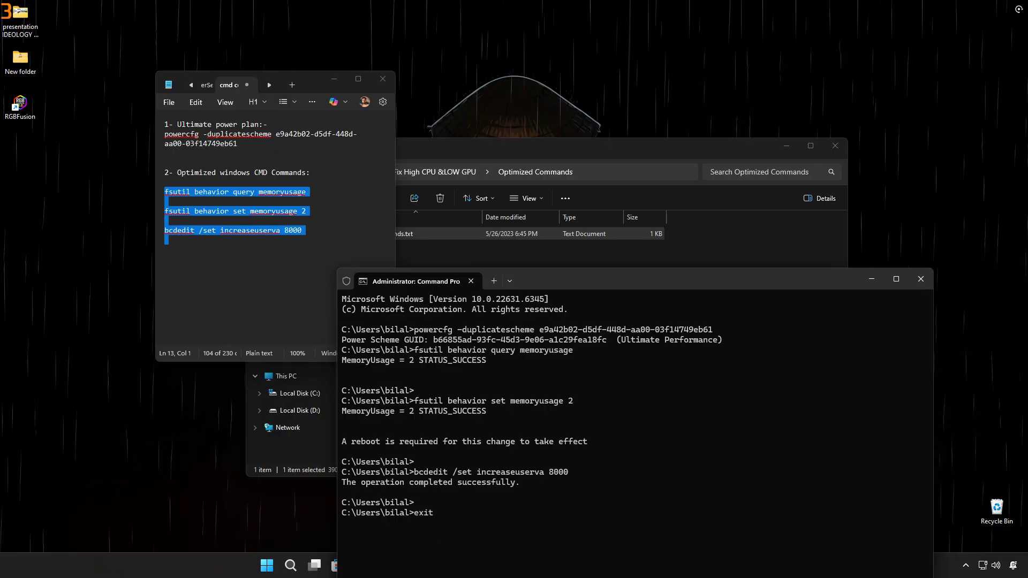
text(exit)
key(Return)
- Merge Disable Game Bar.reg and Disable Power Throttling.reg, accepting each Registry Editor confirmation
click(381, 79)
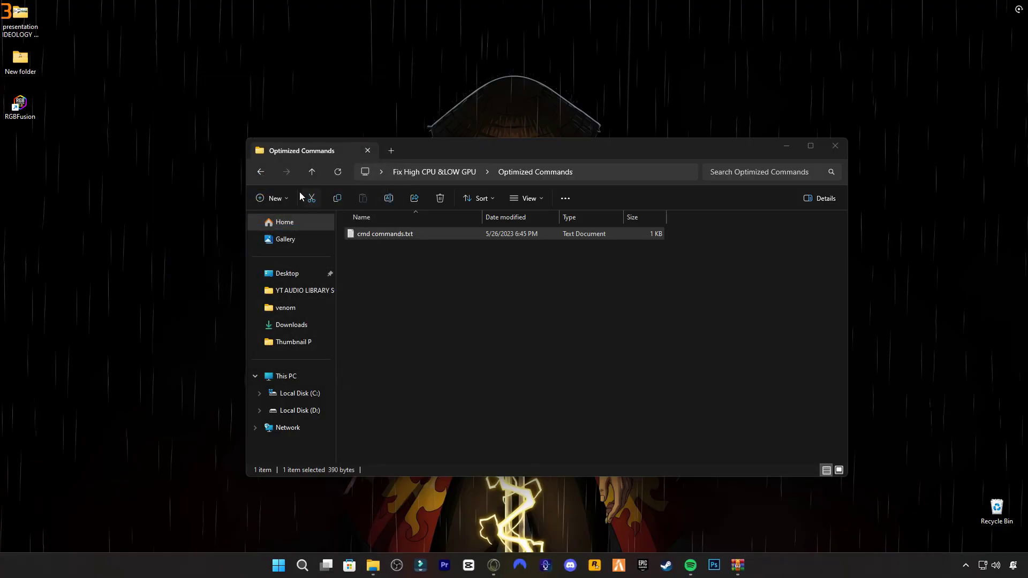
click(312, 171)
double_click(366, 265)
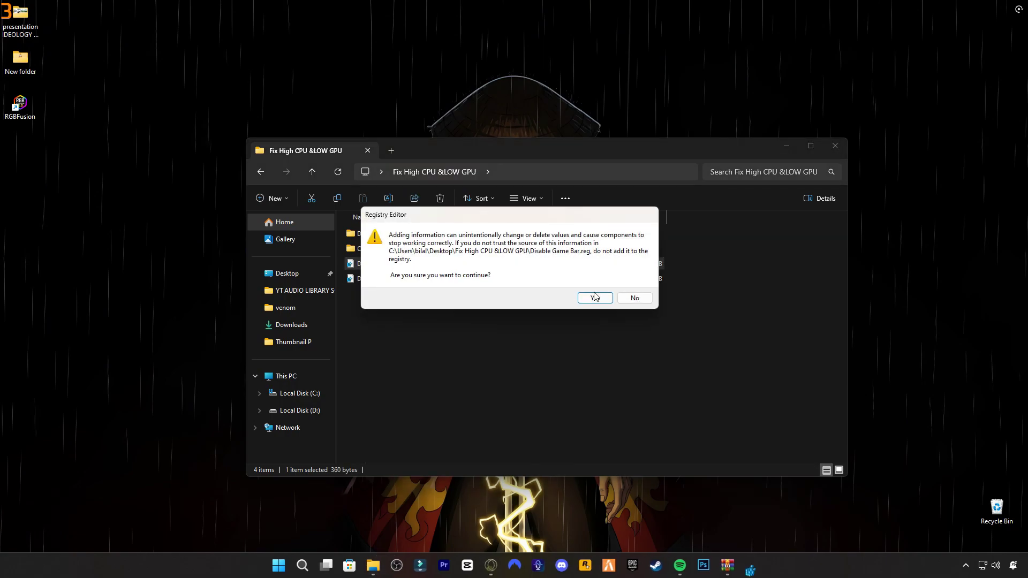
click(586, 296)
click(627, 284)
double_click(415, 278)
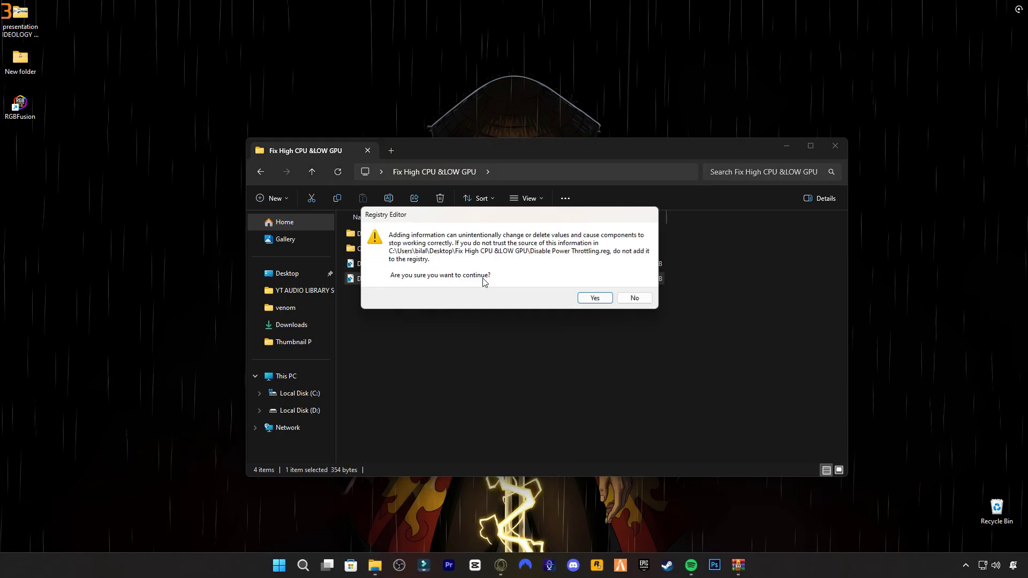
click(589, 296)
click(627, 283)
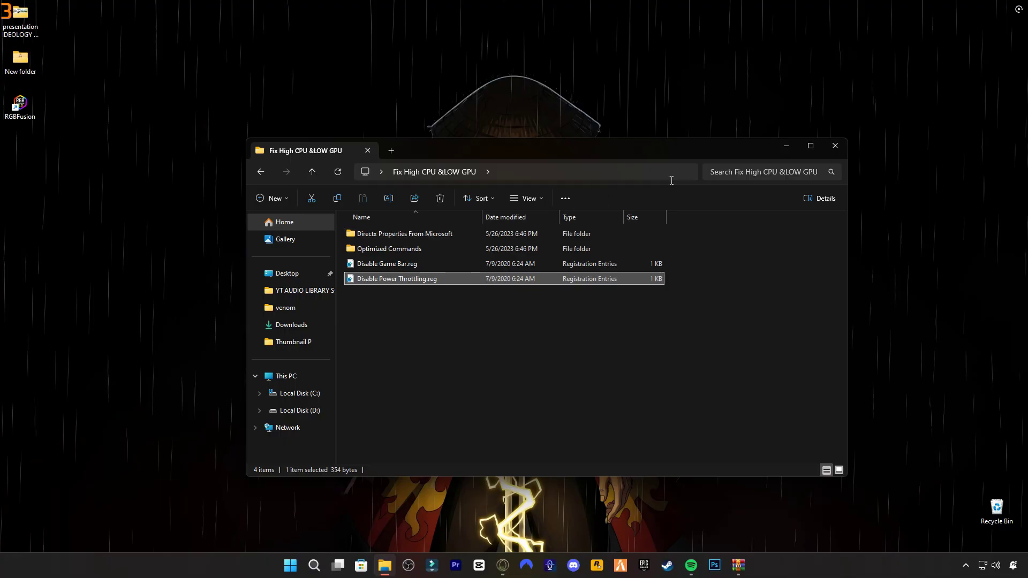